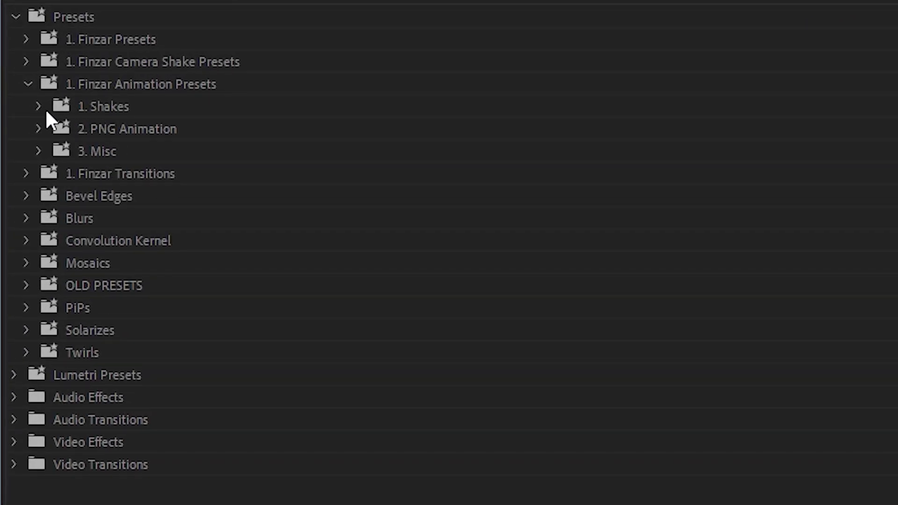
Place the adjustment layer over the second gameplay clip and trim its end to match
{"action": "left_click", "coordinate": [39, 106]}
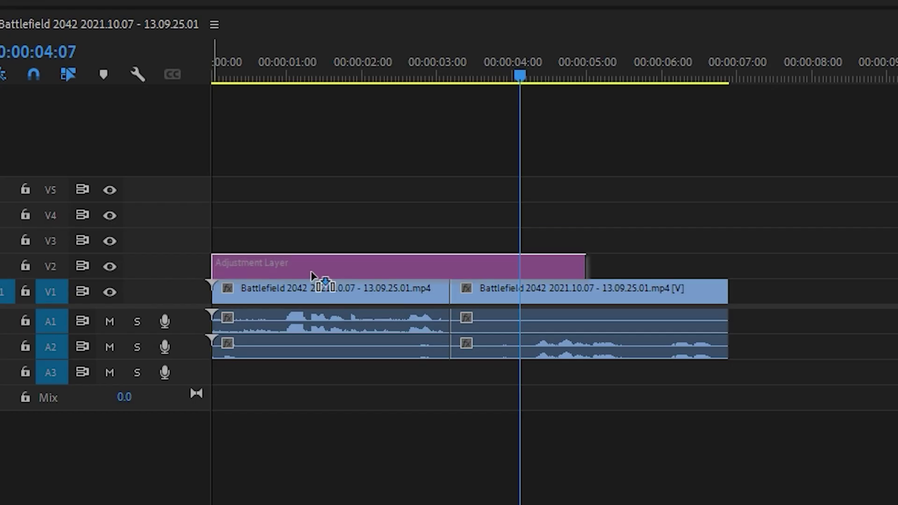
{"action": "left_click_drag", "start_coordinate": [315, 278], "coordinate": [520, 263]}
{"action": "left_click_drag", "start_coordinate": [879, 266], "coordinate": [730, 266]}
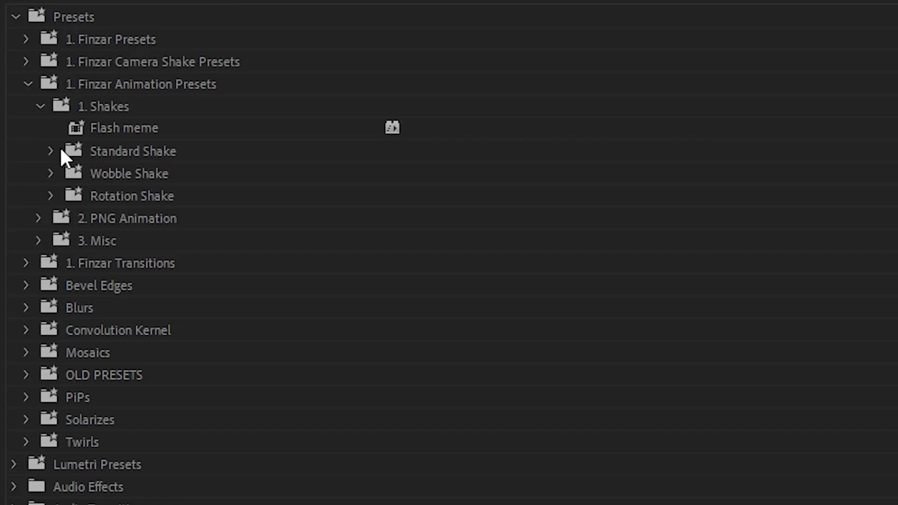
Apply the 120 preset from Standard Shake > 1. SMALL to the adjustment layer
{"action": "left_click", "coordinate": [48, 152]}
{"action": "left_click", "coordinate": [50, 241]}
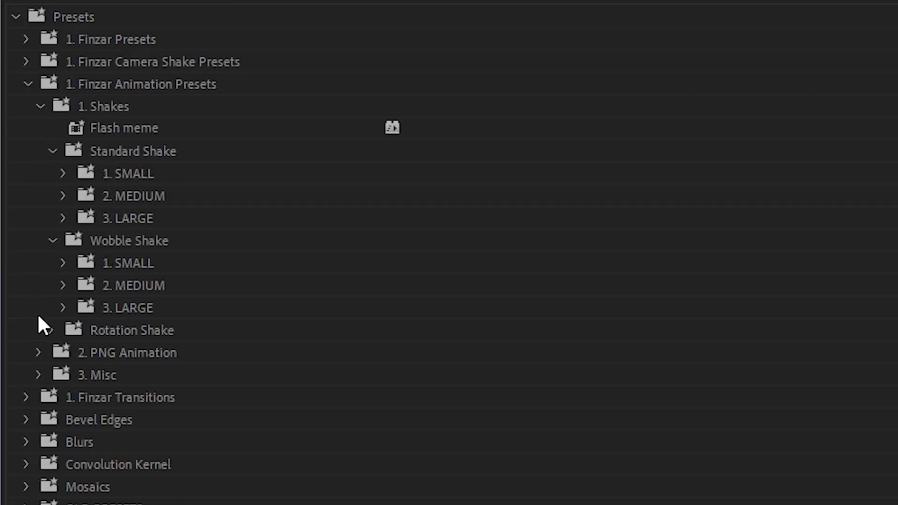
{"action": "left_click", "coordinate": [63, 308]}
{"action": "left_click", "coordinate": [65, 307]}
{"action": "left_click", "coordinate": [64, 173]}
{"action": "left_click", "coordinate": [123, 217]}
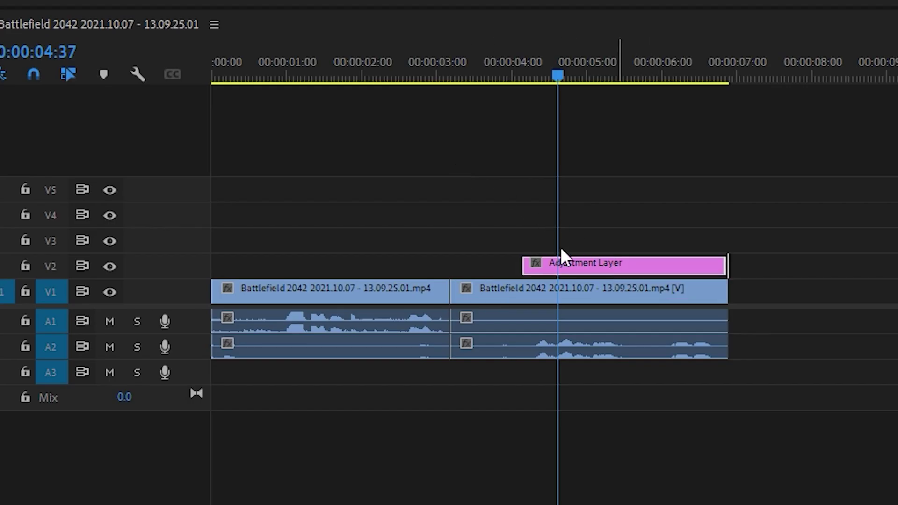
{"action": "left_click", "coordinate": [562, 257]}
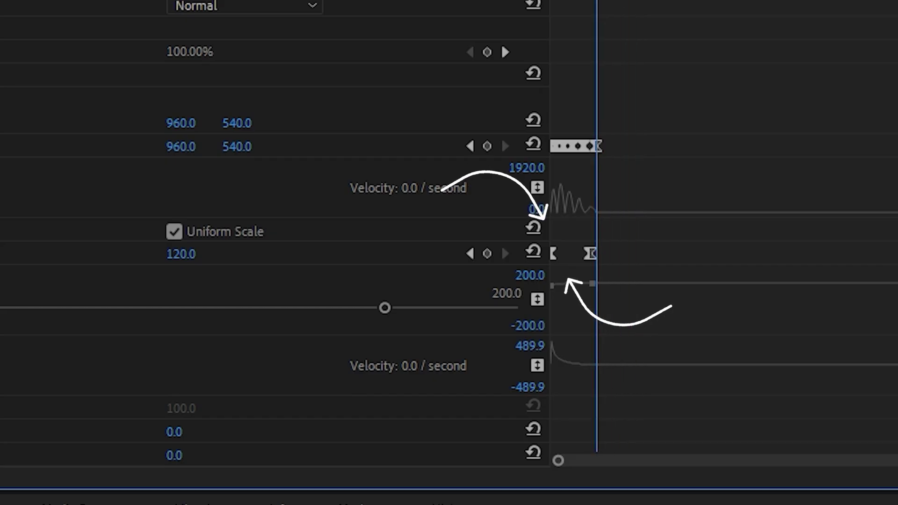
Scrub through the adjustment layer's shake to review its Scale keyframes
{"action": "left_click_drag", "start_coordinate": [638, 260], "coordinate": [555, 260]}
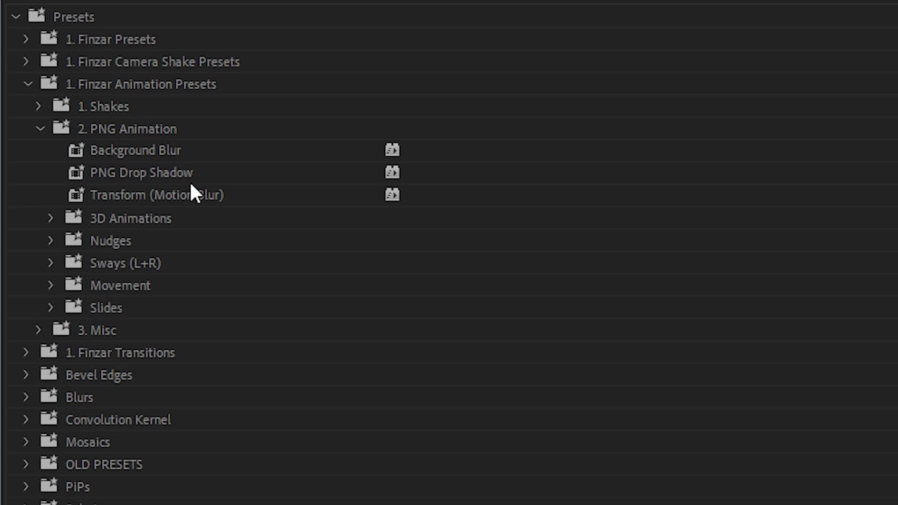
Expand the 3D Animations, Nudges, Sways, Movement and Slides folders, then apply Frontflip to BLANK CHARACTER
{"action": "left_click", "coordinate": [51, 219]}
{"action": "left_click", "coordinate": [46, 293]}
{"action": "left_click", "coordinate": [44, 434]}
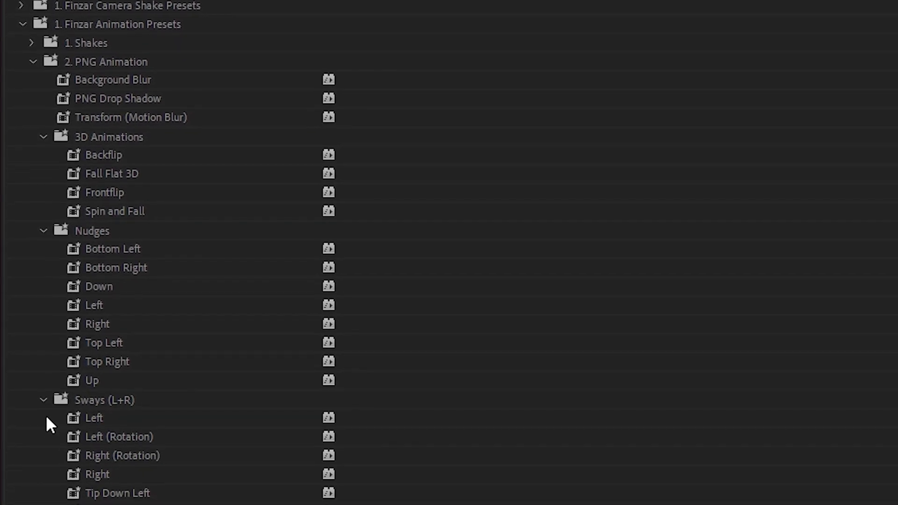
{"action": "scroll", "coordinate": [46, 411], "scroll_direction": "down", "scroll_amount": 5}
{"action": "left_click", "coordinate": [45, 407]}
{"action": "left_click", "coordinate": [44, 376]}
{"action": "scroll", "coordinate": [45, 411], "scroll_direction": "down", "scroll_amount": 2}
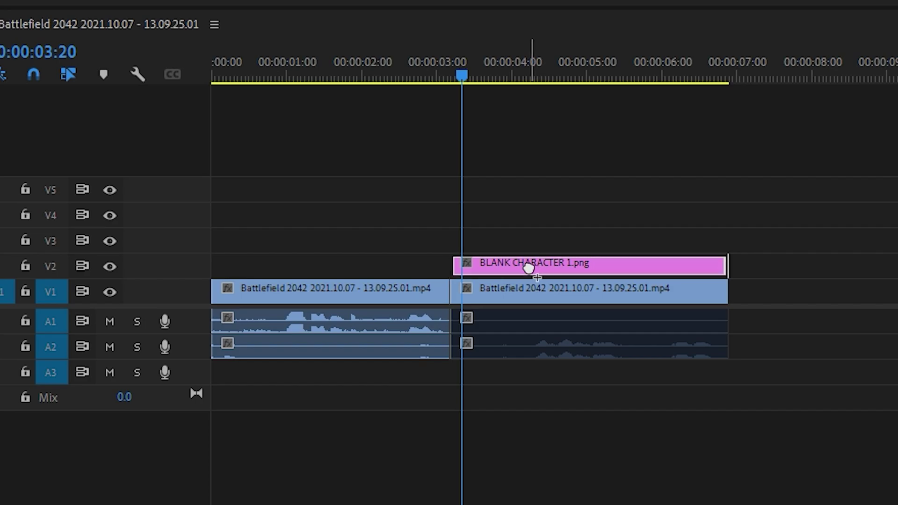
{"action": "left_click_drag", "start_coordinate": [141, 285], "coordinate": [549, 252]}
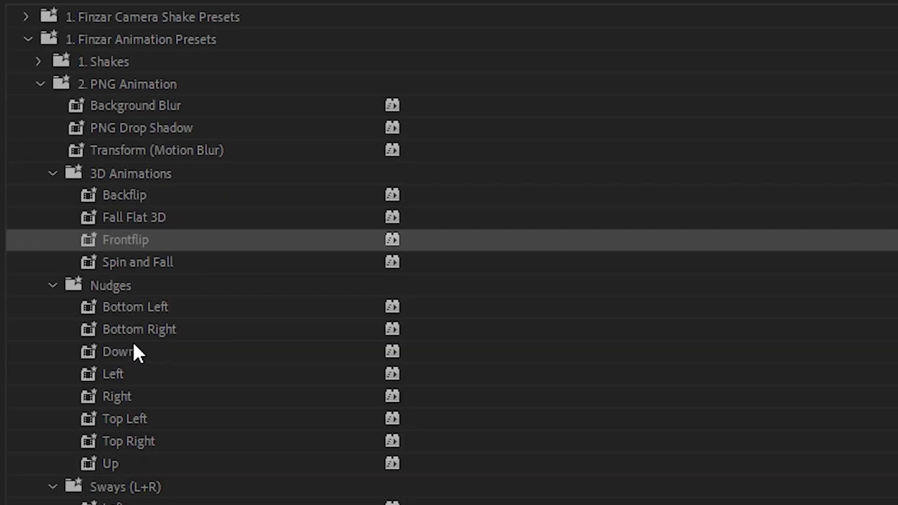
Apply the Nudges > Bottom Right preset to the BLANK CHARACTER clip
{"action": "left_click_drag", "start_coordinate": [134, 329], "coordinate": [481, 263]}
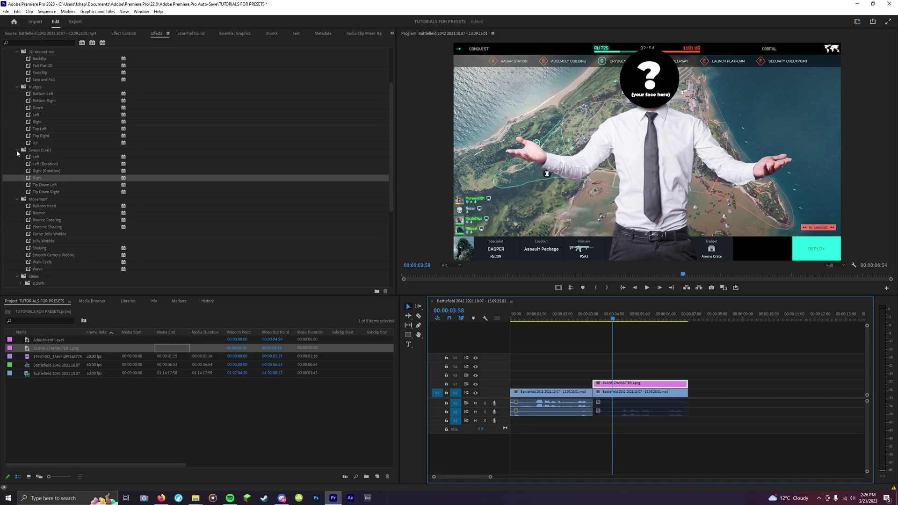
{"action": "scroll", "coordinate": [18, 153], "scroll_direction": "down", "scroll_amount": 3}
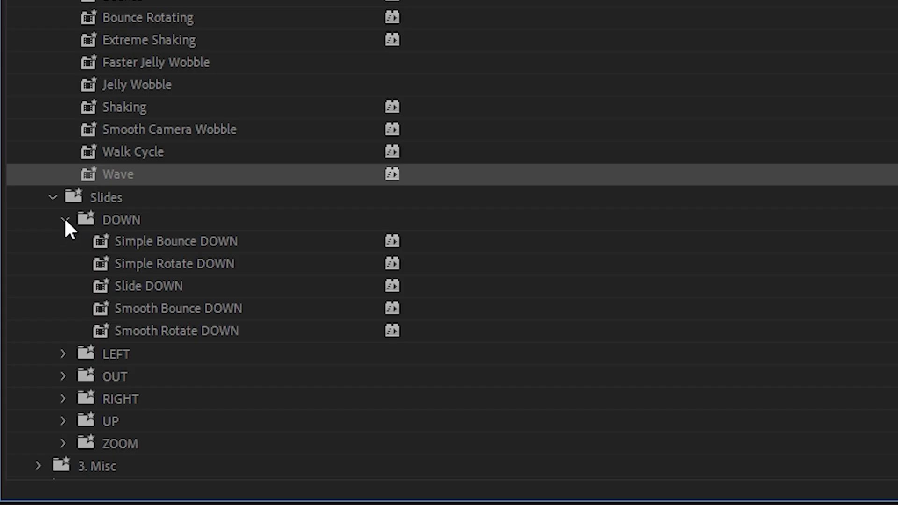
Switch from the DOWN to the UP slide presets and apply Smooth Rotate UP to BLANK CHARACTER
{"action": "left_click", "coordinate": [63, 219]}
{"action": "left_click", "coordinate": [63, 310]}
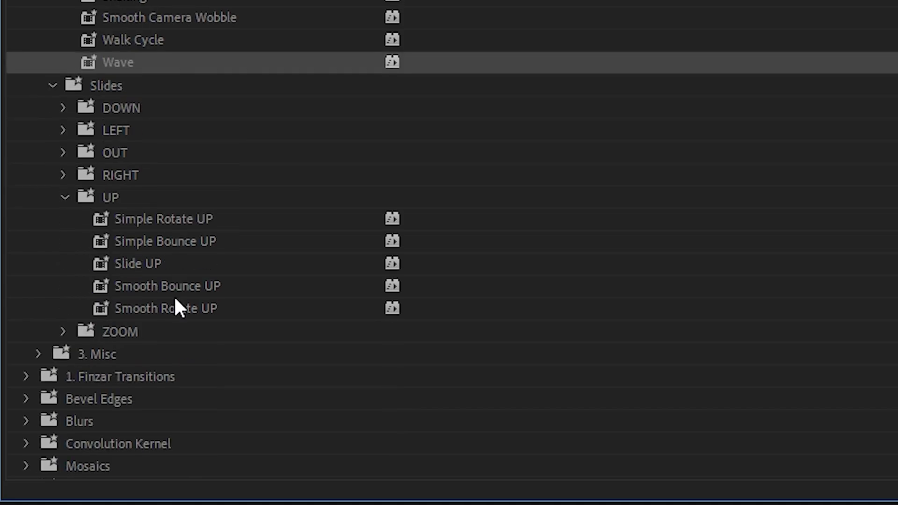
{"action": "left_click", "coordinate": [174, 292]}
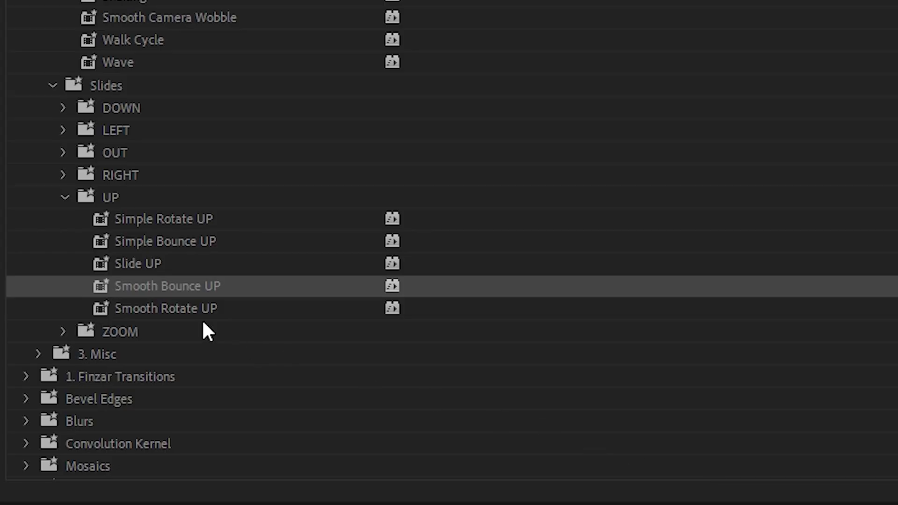
{"action": "left_click_drag", "start_coordinate": [184, 310], "coordinate": [453, 265]}
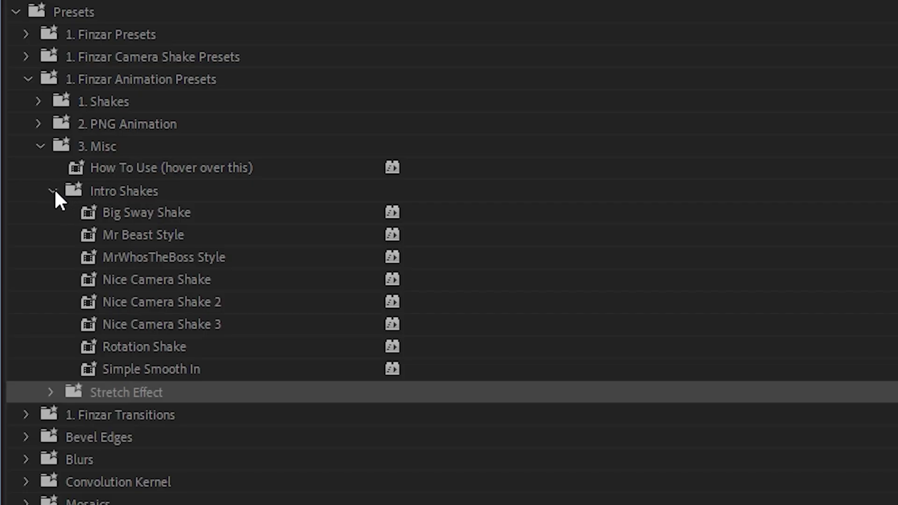
Collapse Intro Shakes and pick Squish then Fall from the Stretch Effect presets
{"action": "left_click", "coordinate": [53, 191]}
{"action": "left_click", "coordinate": [52, 213]}
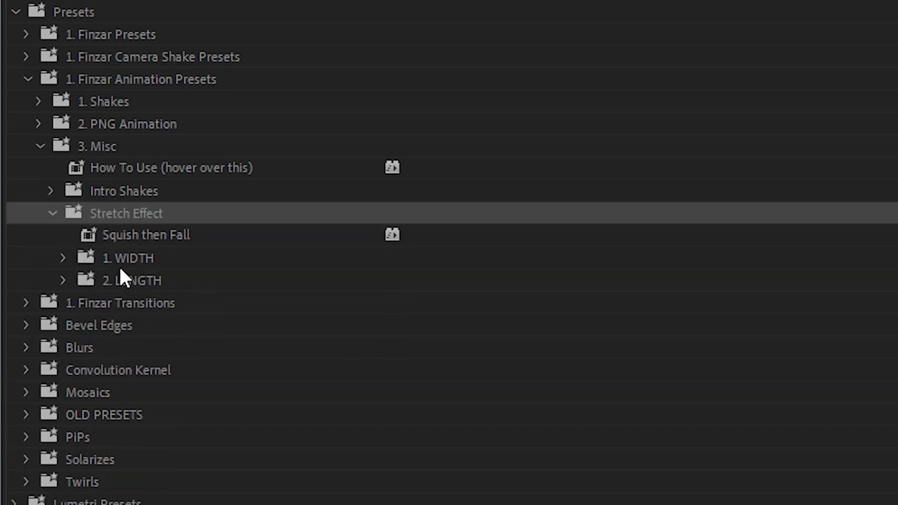
{"action": "left_click", "coordinate": [147, 235]}
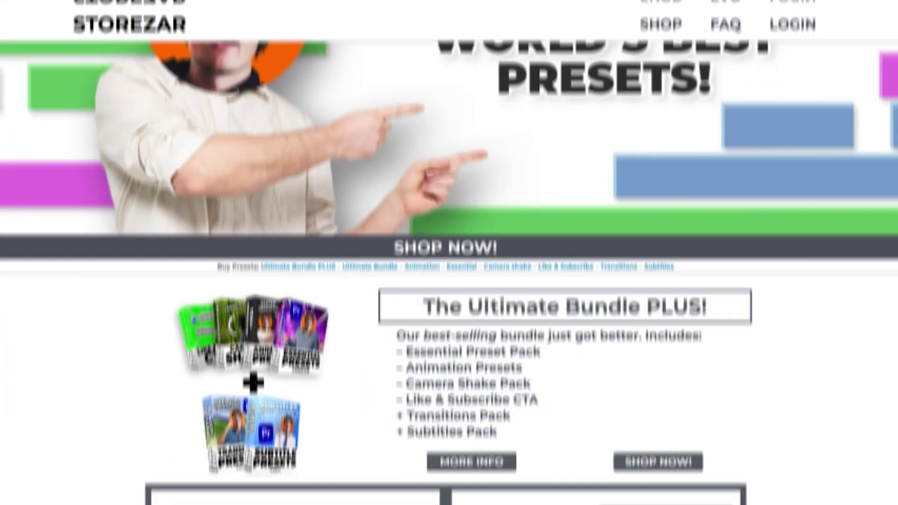
{"action": "scroll", "coordinate": [884, 397], "scroll_direction": "down", "scroll_amount": 5}
{"action": "scroll", "coordinate": [884, 397], "scroll_direction": "down", "scroll_amount": 5}
{"action": "scroll", "coordinate": [885, 397], "scroll_direction": "down", "scroll_amount": 3}
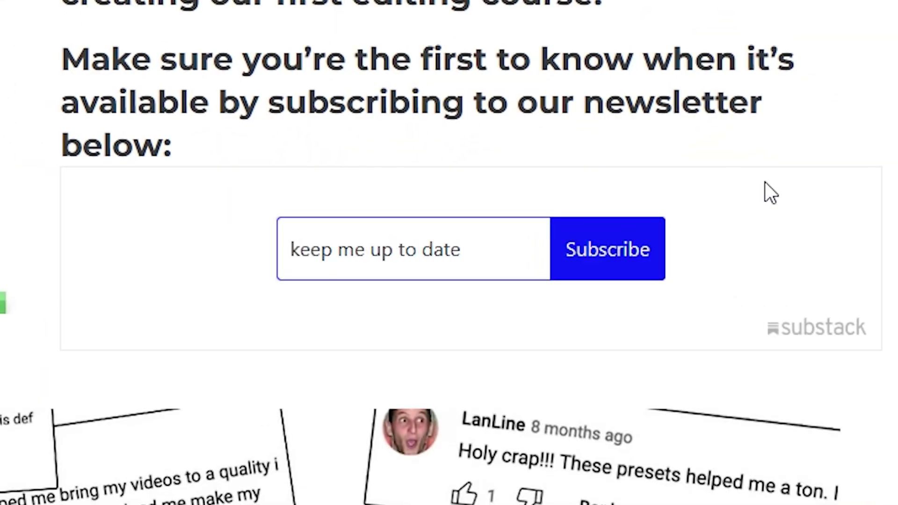
{"action": "type", "text": "!!!!!"}
Submit the editing-course newsletter signup form on storezar.com
{"action": "left_click", "coordinate": [653, 252]}
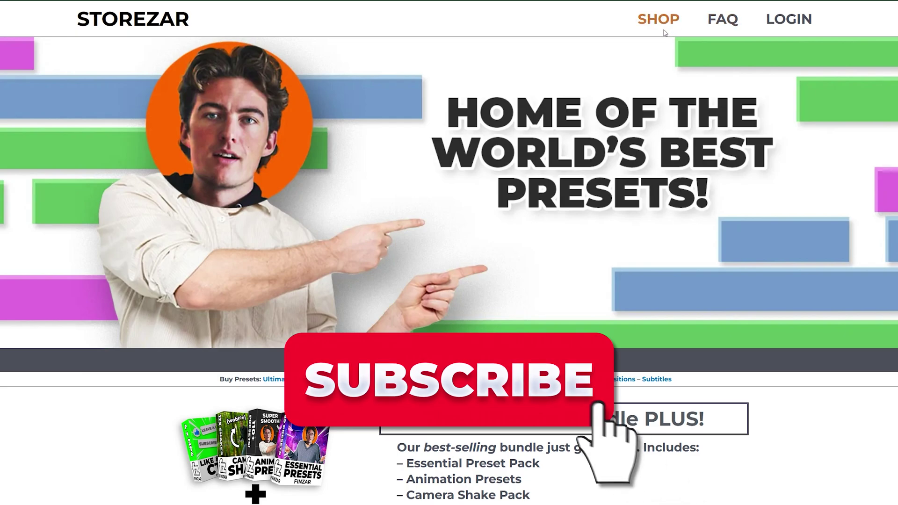